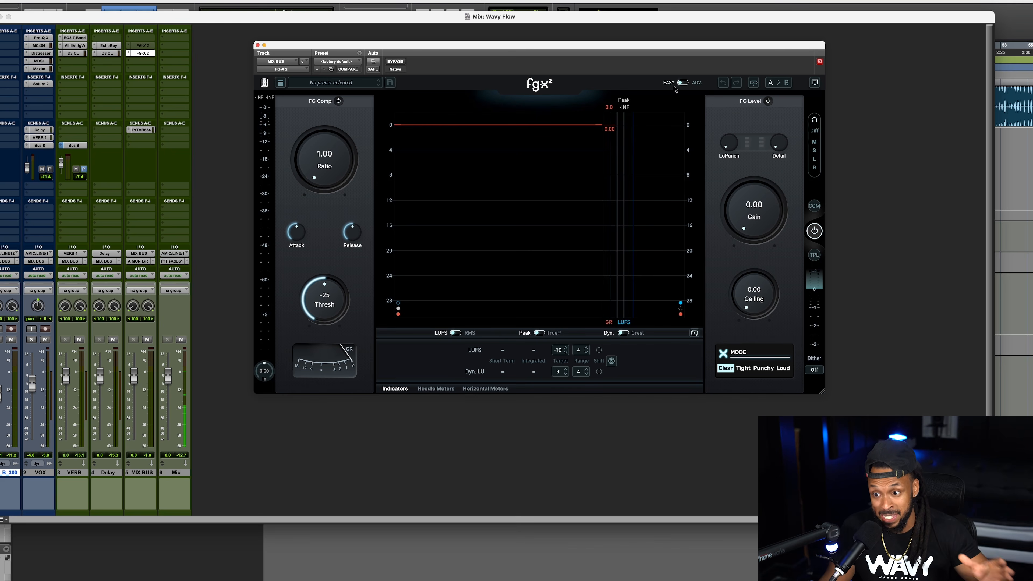
# Switch the FG-X 2 plugin to Advanced mode and compare its compressor and limiter controls with those of Easy mode.
pyautogui.click(683, 83)
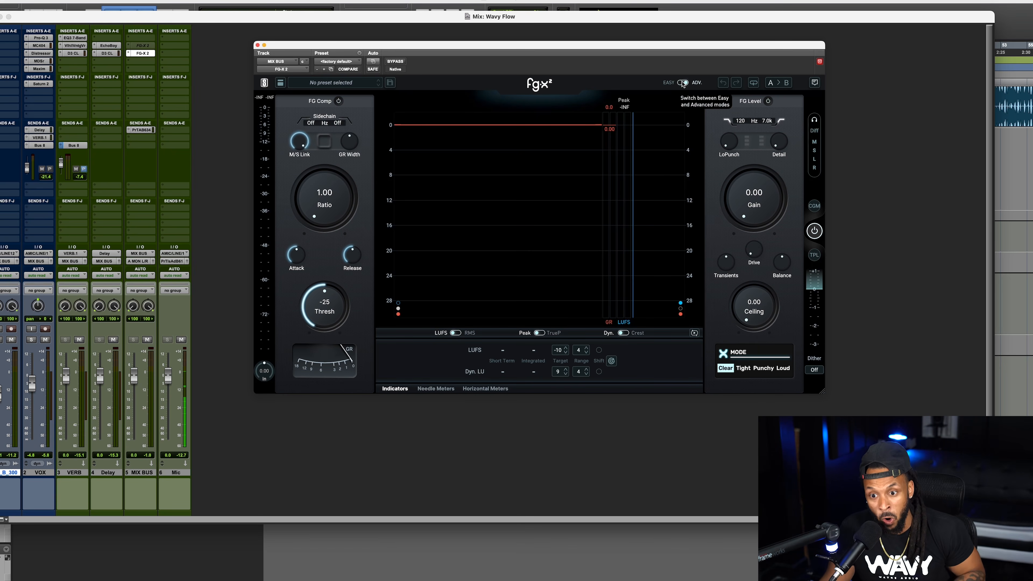
pyautogui.click(682, 83)
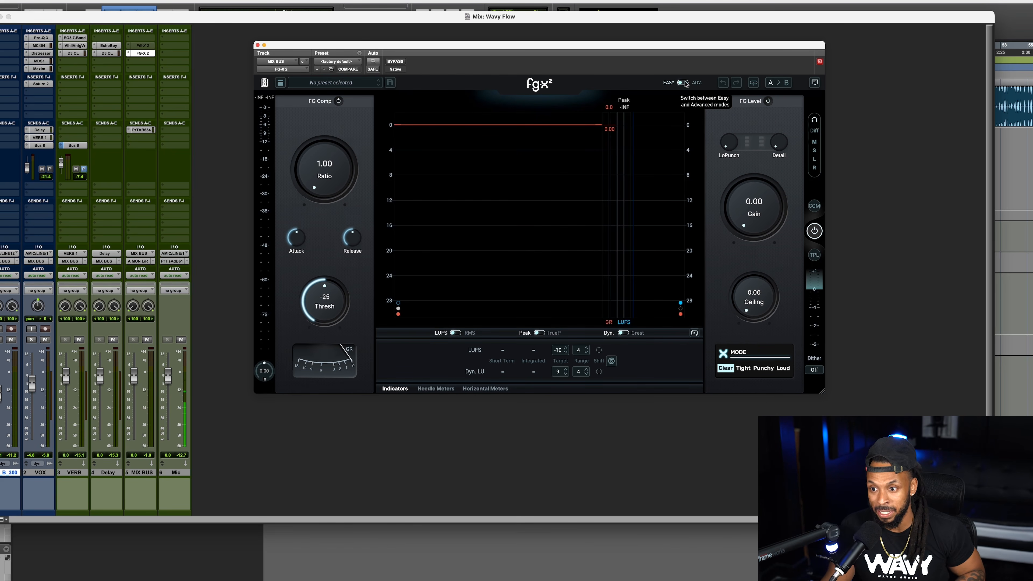
pyautogui.click(682, 83)
pyautogui.click(682, 83)
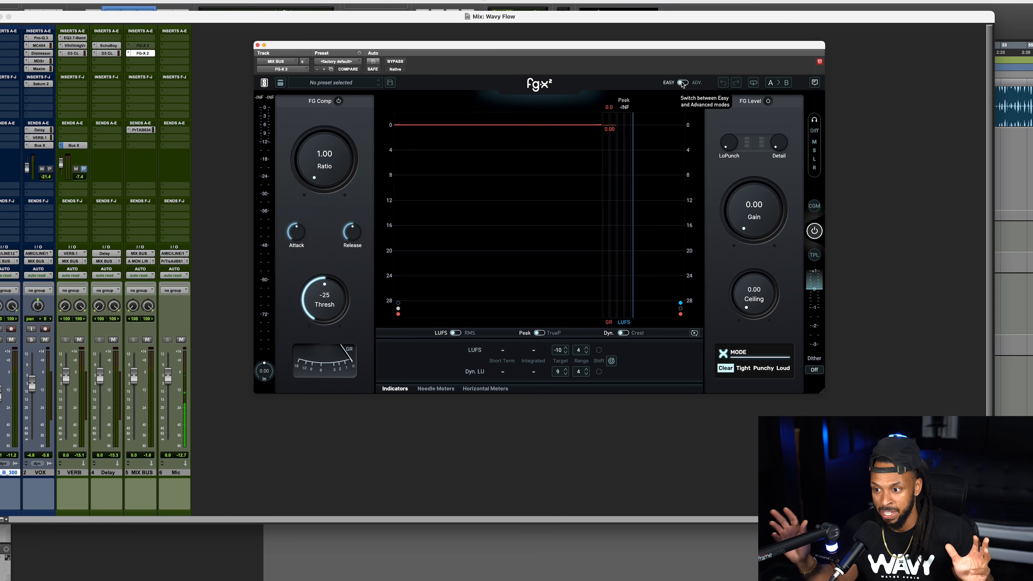
pyautogui.click(682, 83)
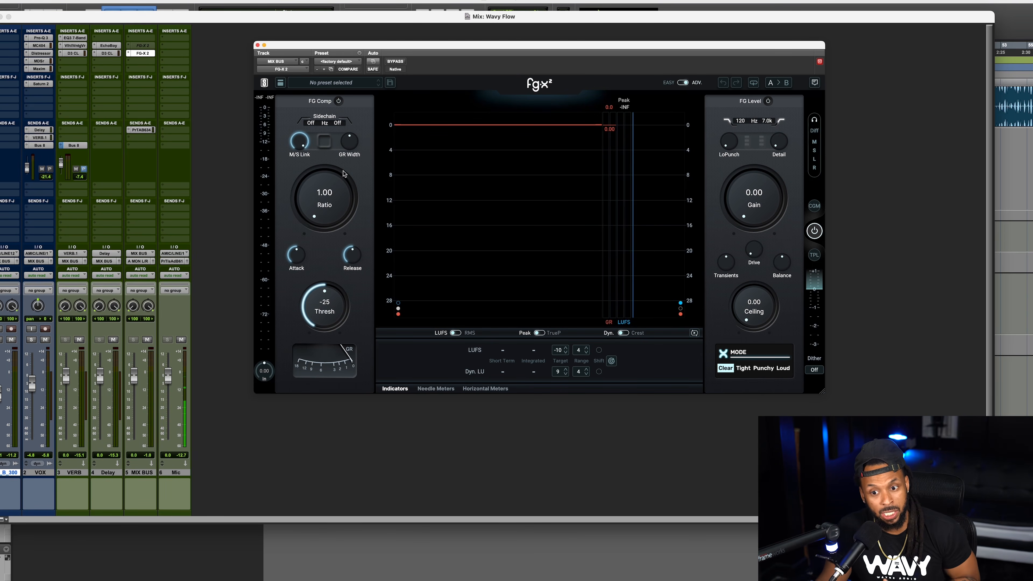
pyautogui.moveTo(345, 134)
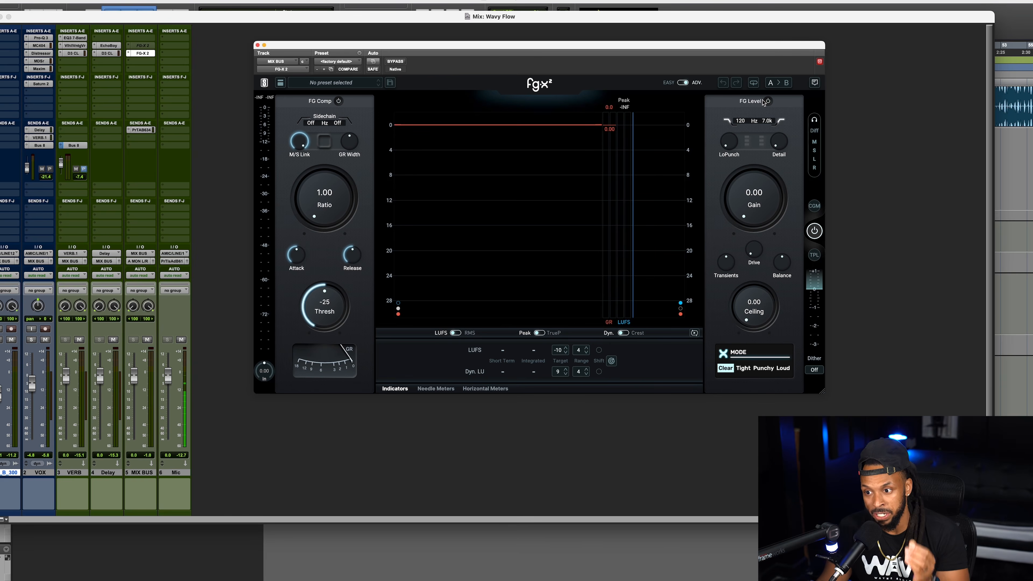
pyautogui.moveTo(733, 143)
pyautogui.moveTo(783, 151)
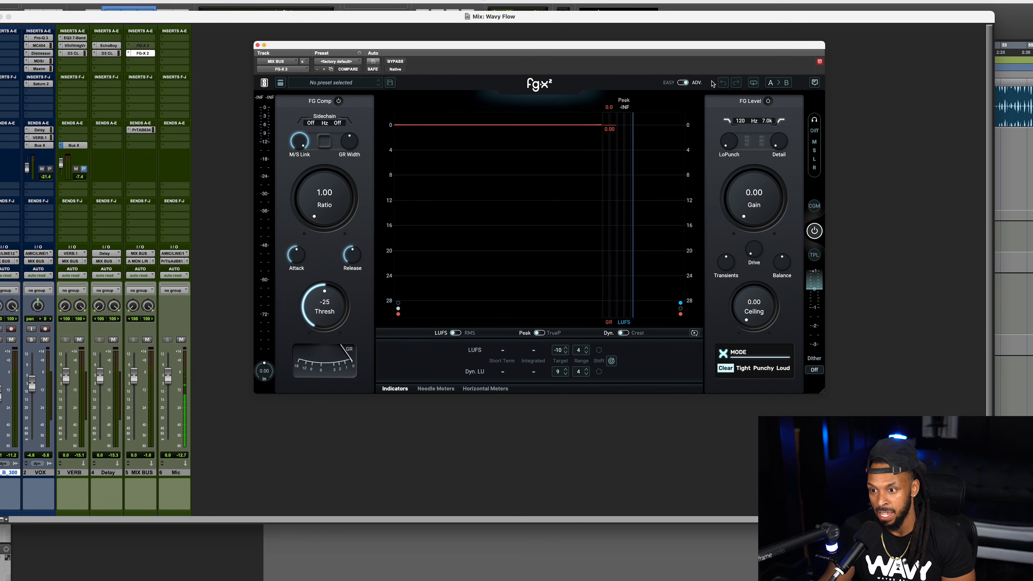
pyautogui.click(682, 83)
pyautogui.click(683, 82)
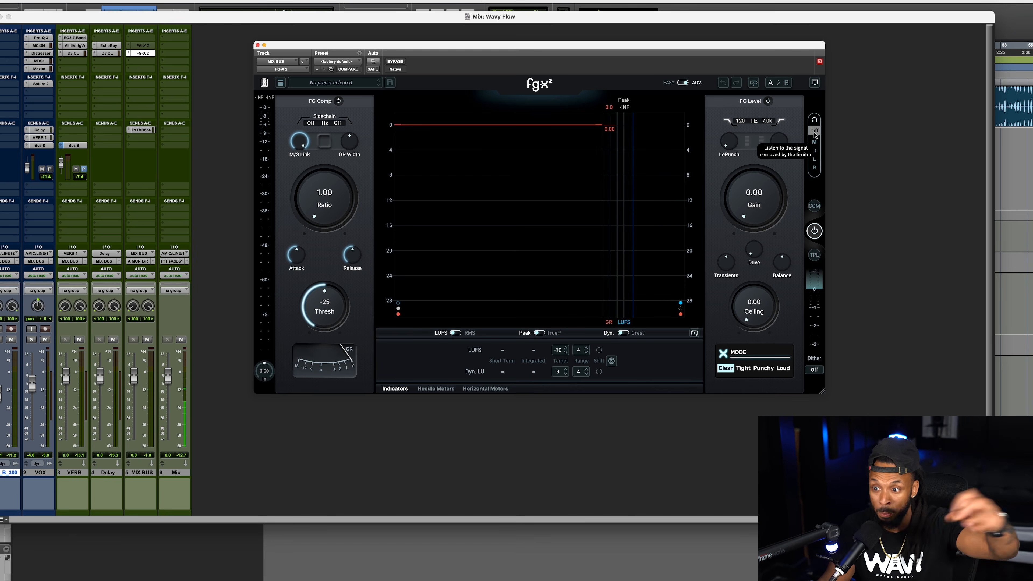
# Try out the Mid and Side solo monitoring and the TPL option.
pyautogui.click(816, 142)
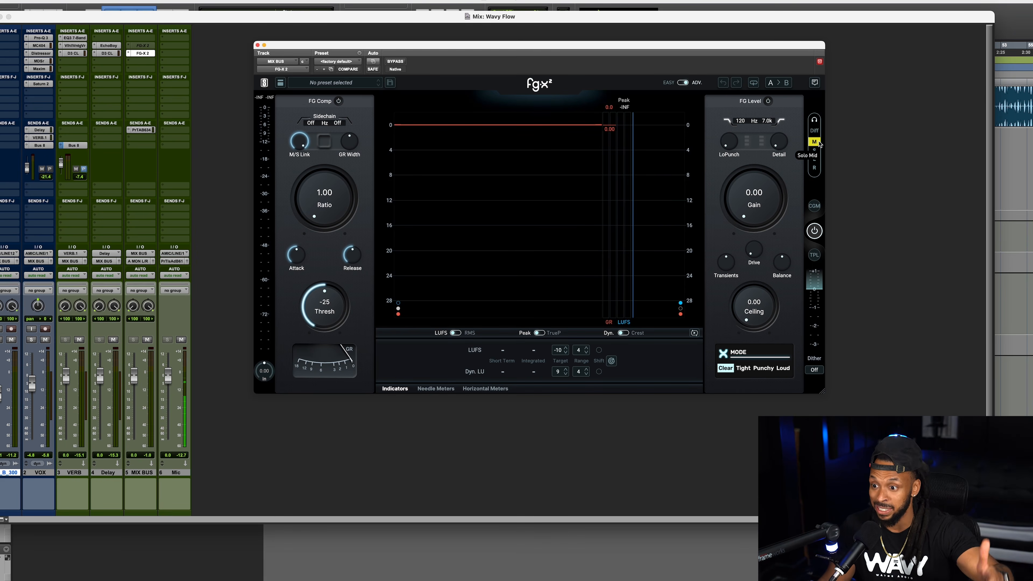
pyautogui.click(814, 151)
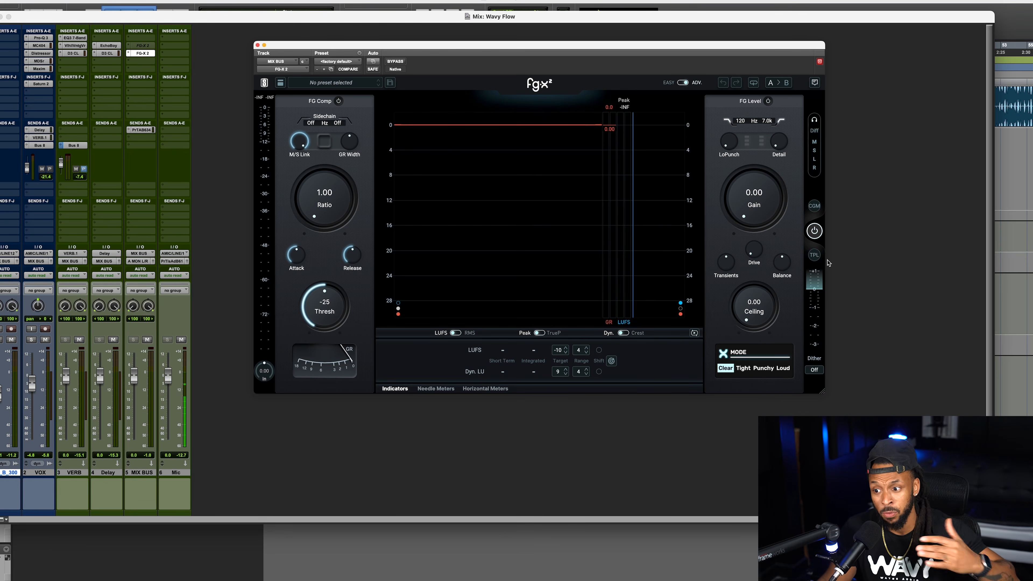
pyautogui.click(818, 257)
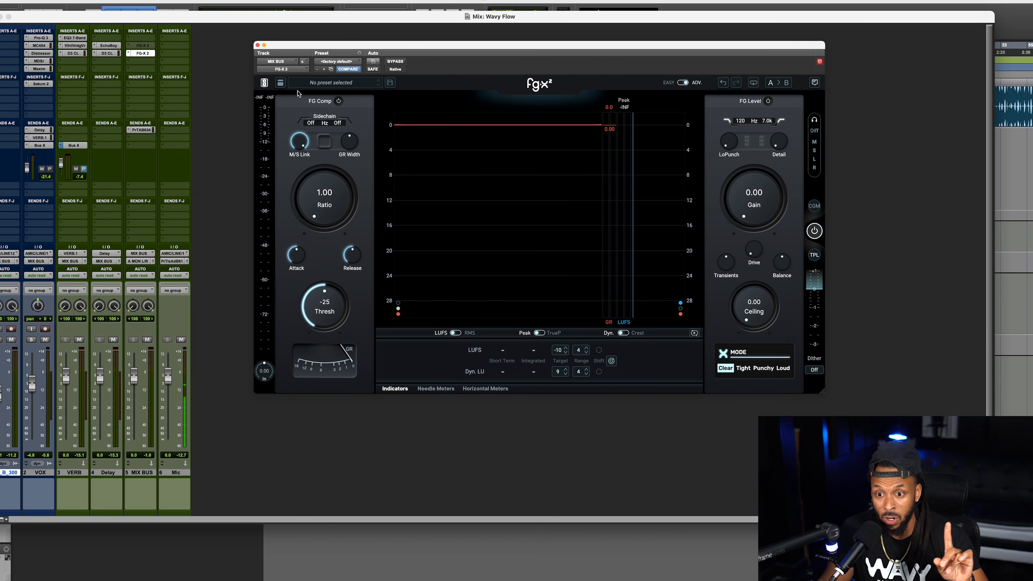
# Load the Apple Music streaming preset for the metering targets, comparing it with the Spotify preset.
pyautogui.click(279, 83)
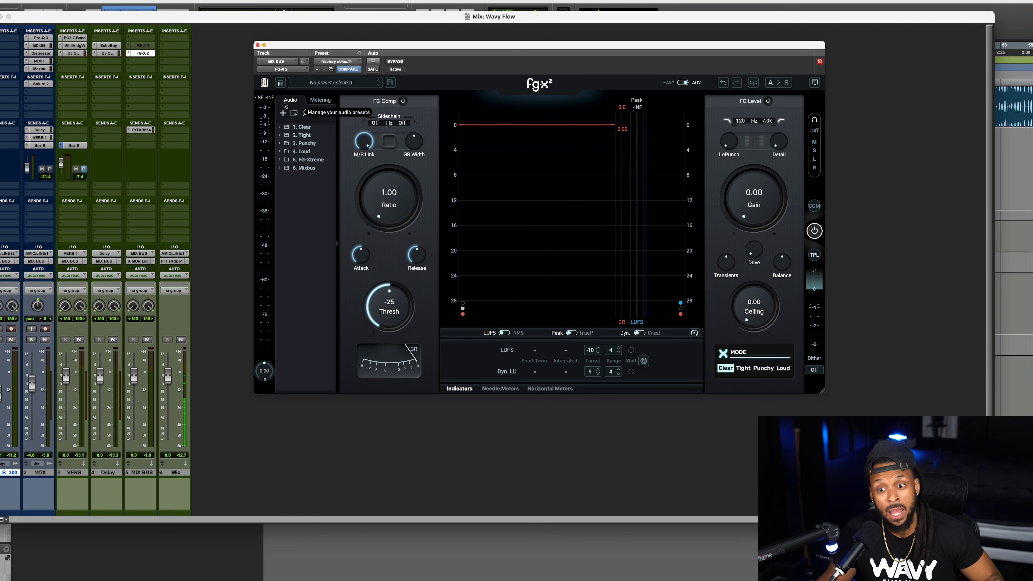
pyautogui.click(316, 104)
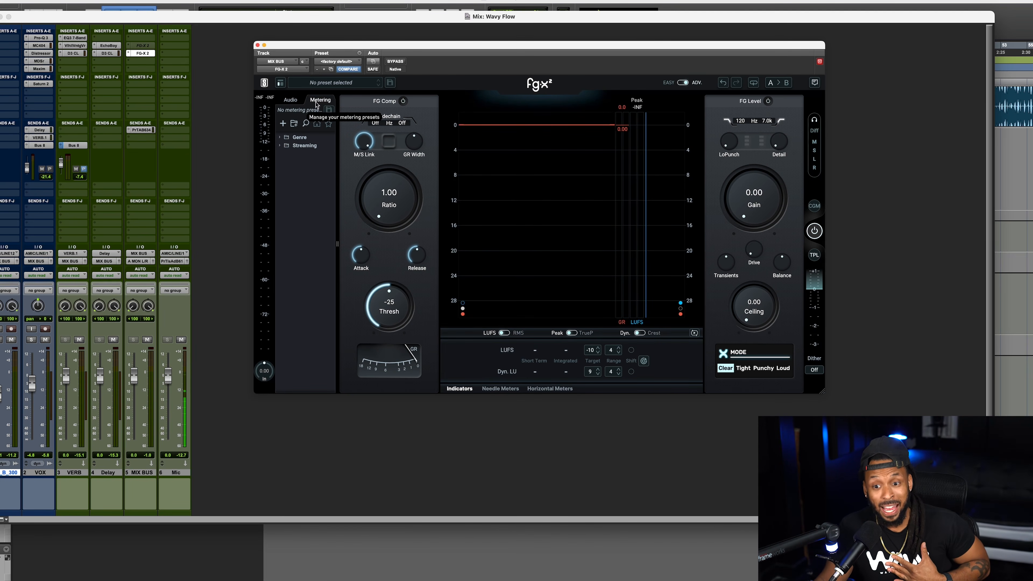
pyautogui.click(280, 147)
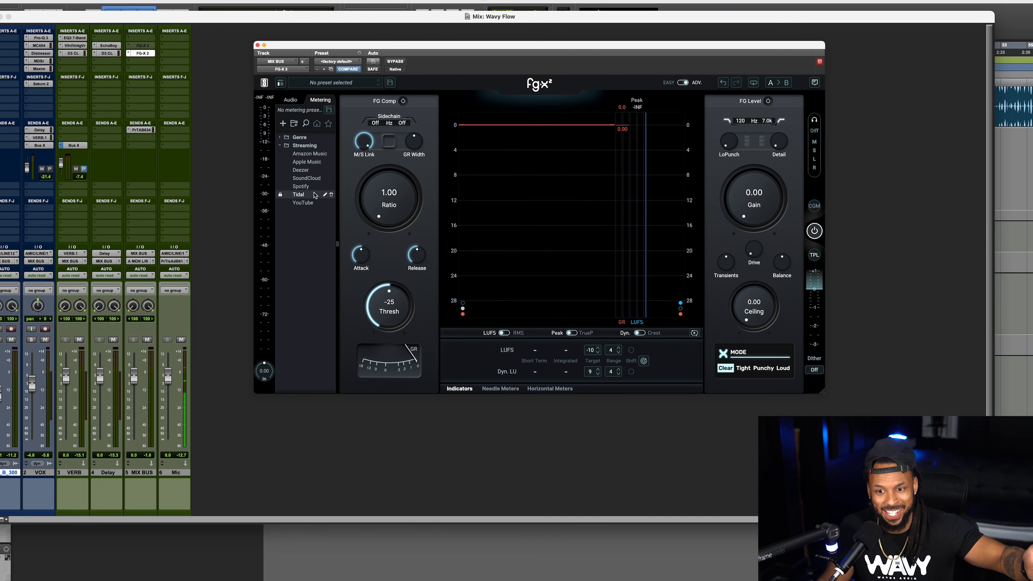
pyautogui.click(307, 162)
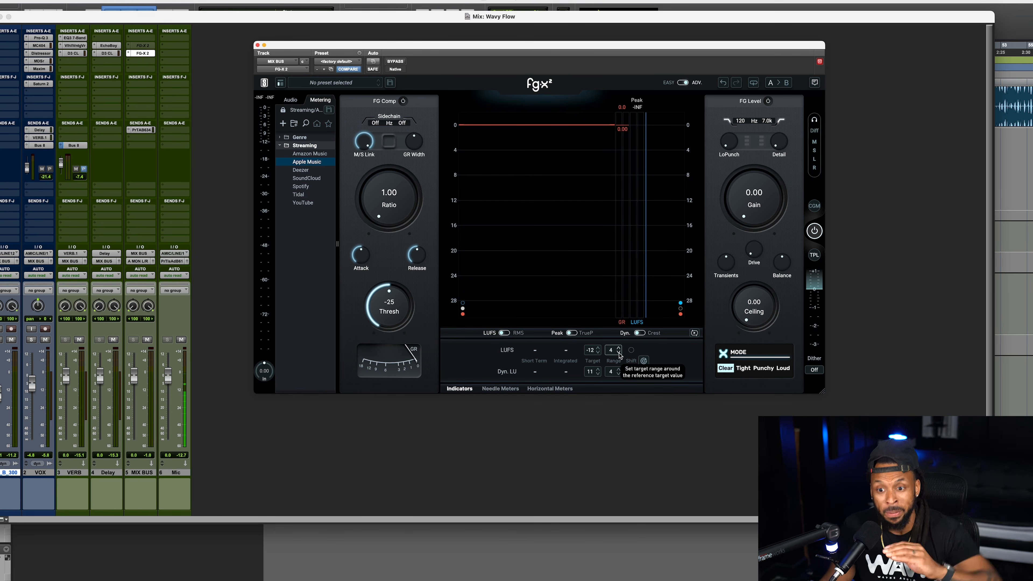
pyautogui.click(307, 187)
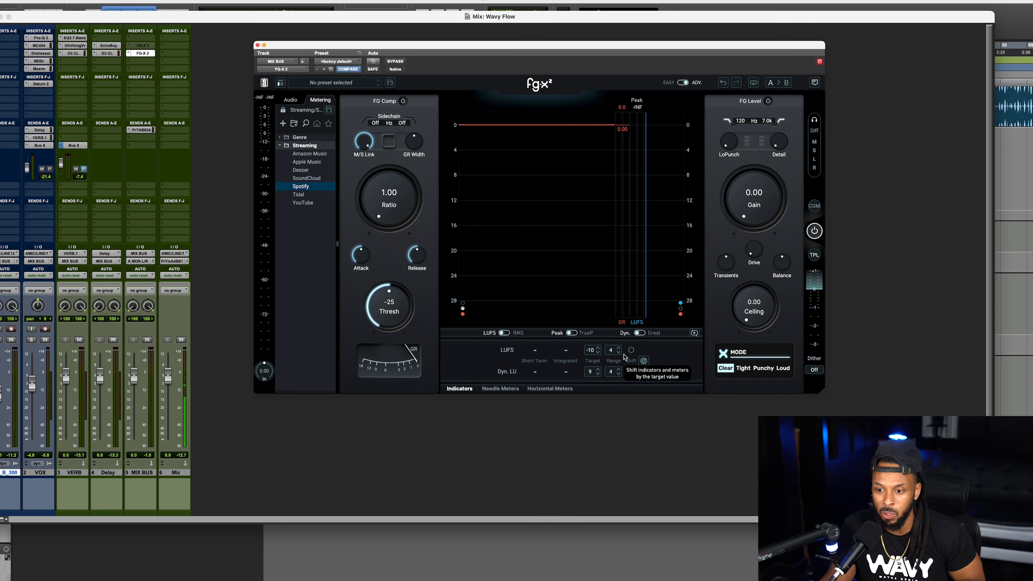
pyautogui.click(320, 164)
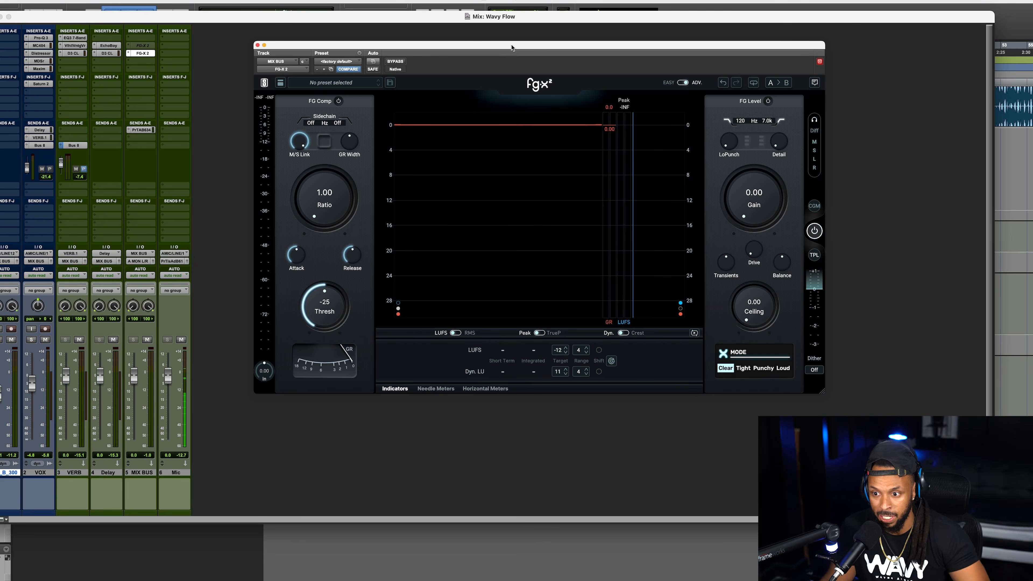
# Play the mix and set the FG Comp ratio to 4.32 and its release to about 2.9.
pyautogui.moveTo(511, 47); pyautogui.dragTo(496, 41)
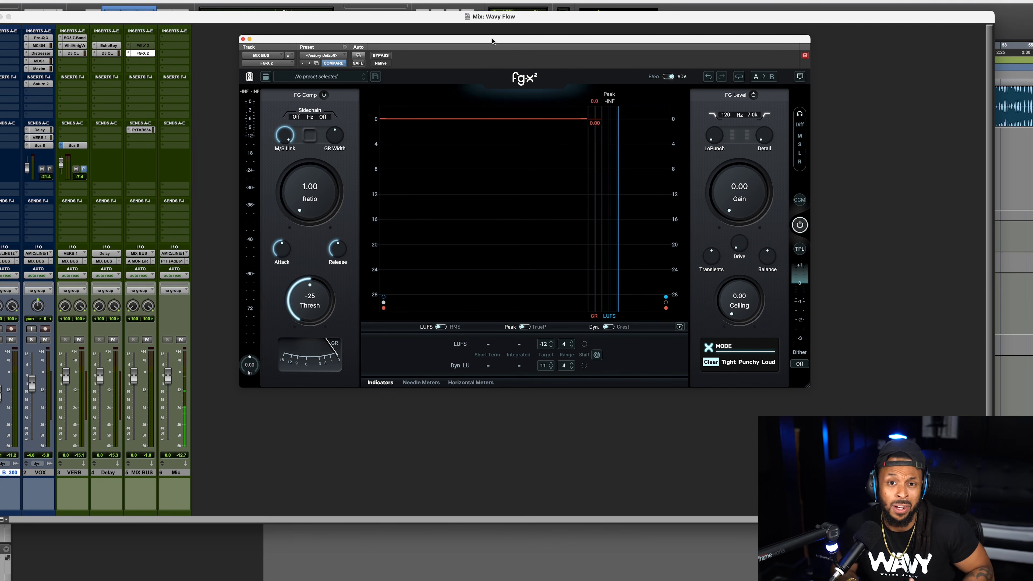
pyautogui.press('space')
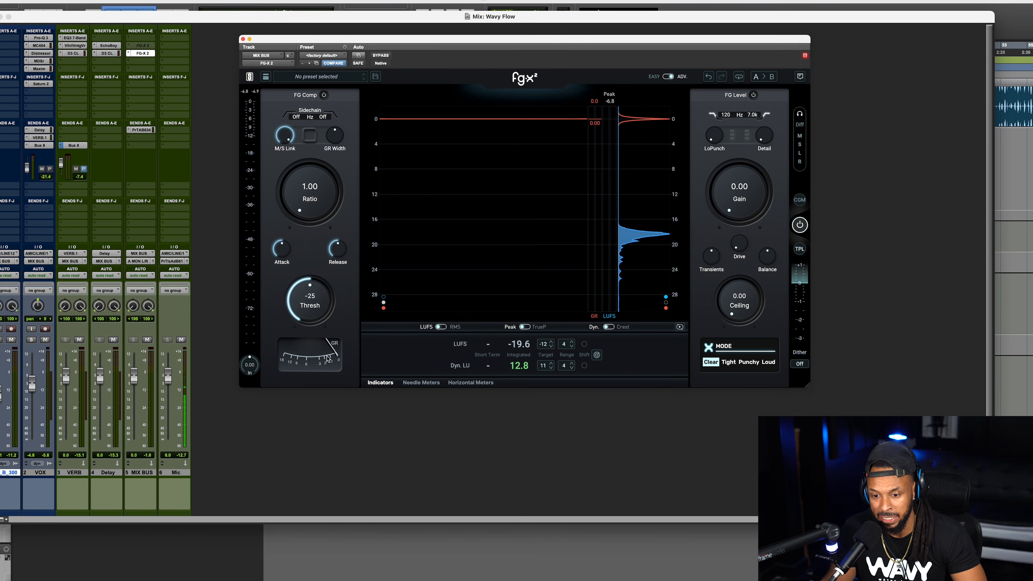
pyautogui.press('space')
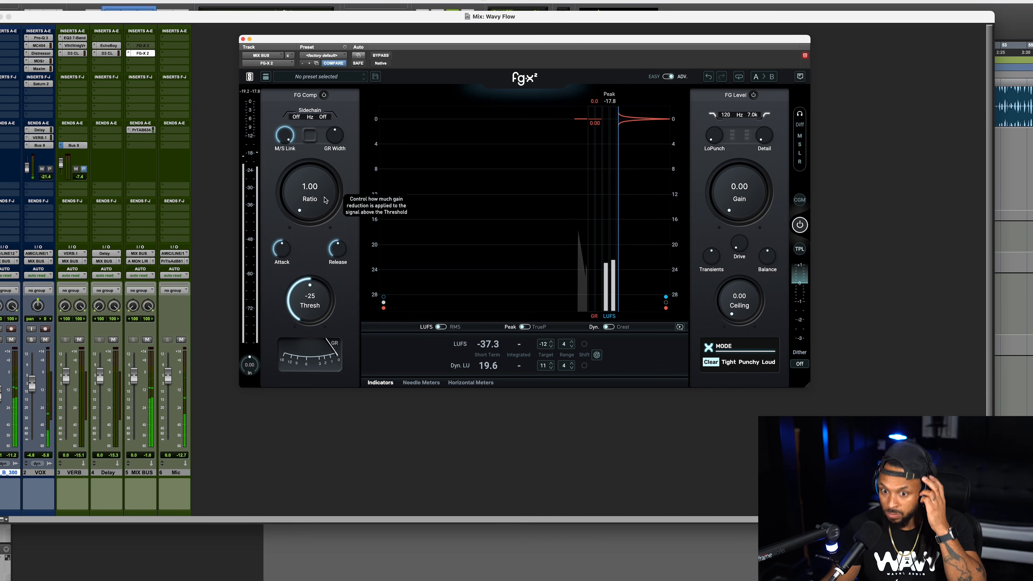
pyautogui.moveTo(313, 200); pyautogui.dragTo(312, 172)
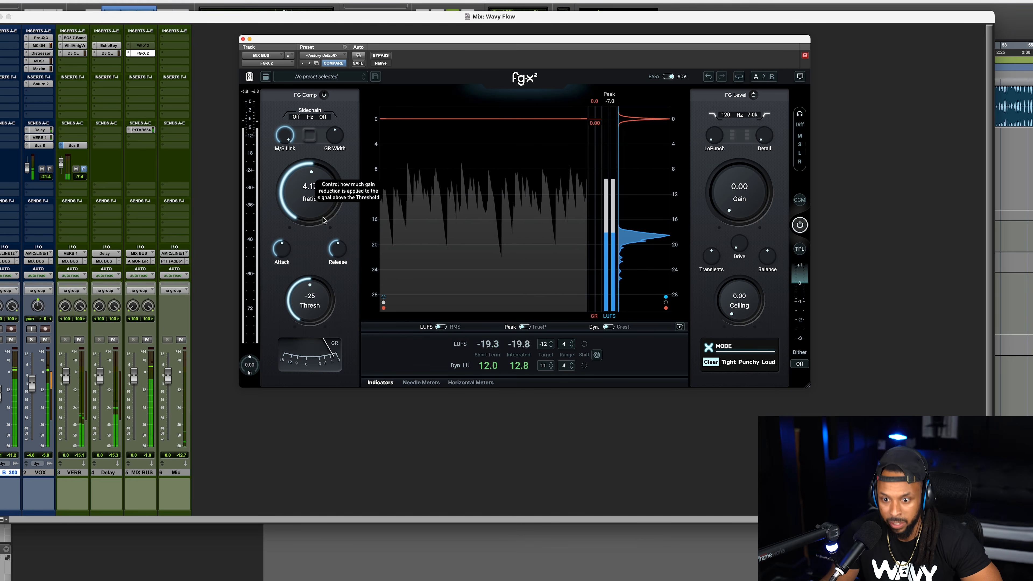
pyautogui.moveTo(337, 249); pyautogui.dragTo(335, 273)
pyautogui.moveTo(309, 207); pyautogui.dragTo(309, 206)
# Raise the FG Comp attack by ear while the mix plays.
pyautogui.moveTo(284, 243); pyautogui.dragTo(280, 252)
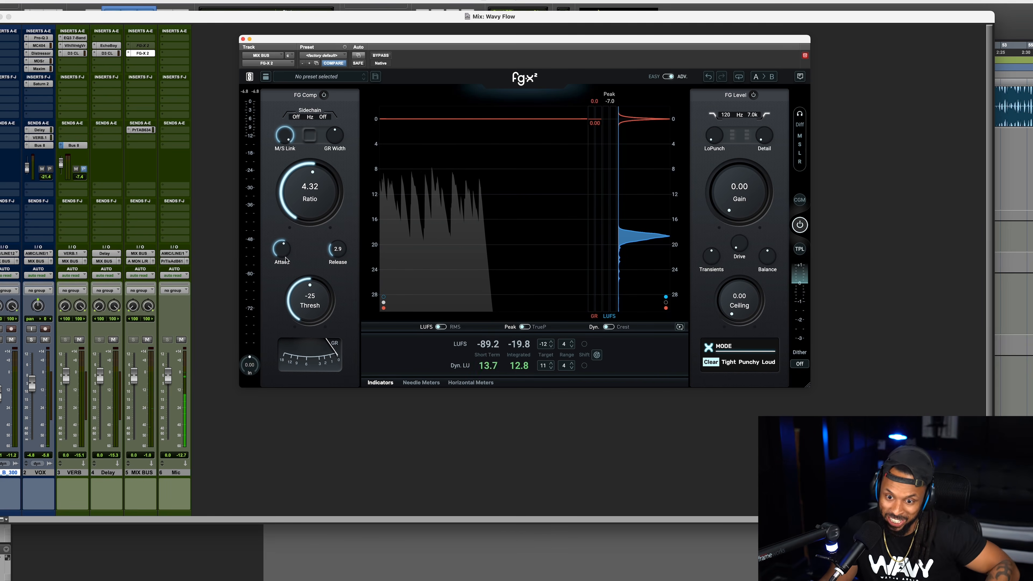
pyautogui.press('space')
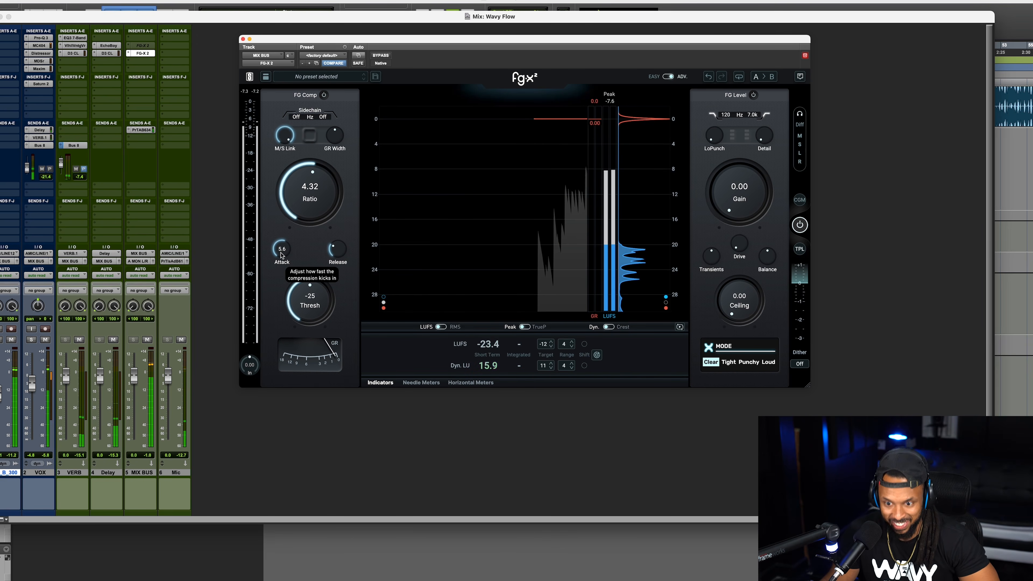
pyautogui.moveTo(281, 253); pyautogui.dragTo(281, 247)
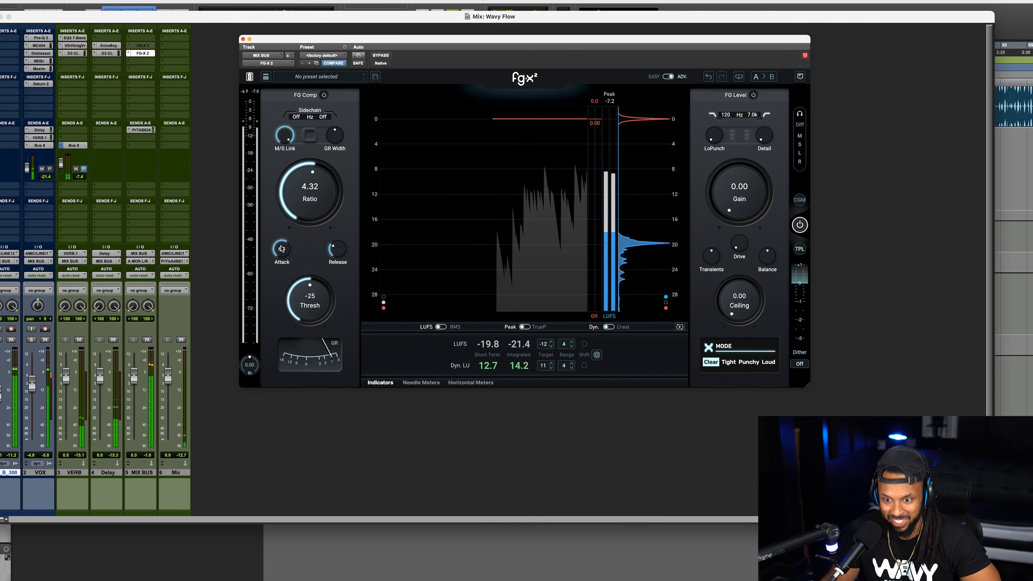
# Compare the mix with FG Comp bypassed and active, and set the compressor threshold to -27.
pyautogui.click(324, 95)
pyautogui.click(324, 94)
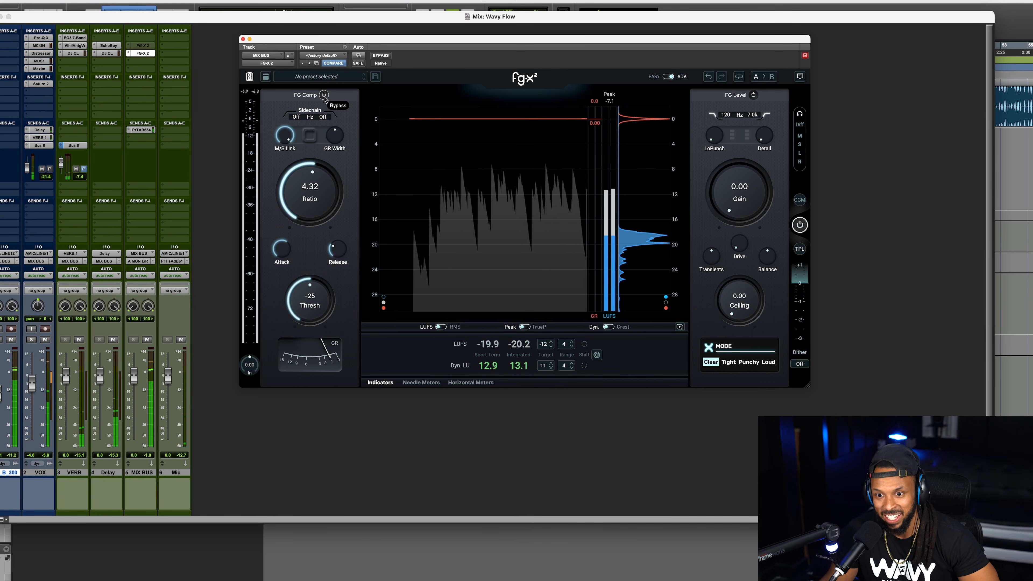
pyautogui.click(323, 94)
pyautogui.click(324, 94)
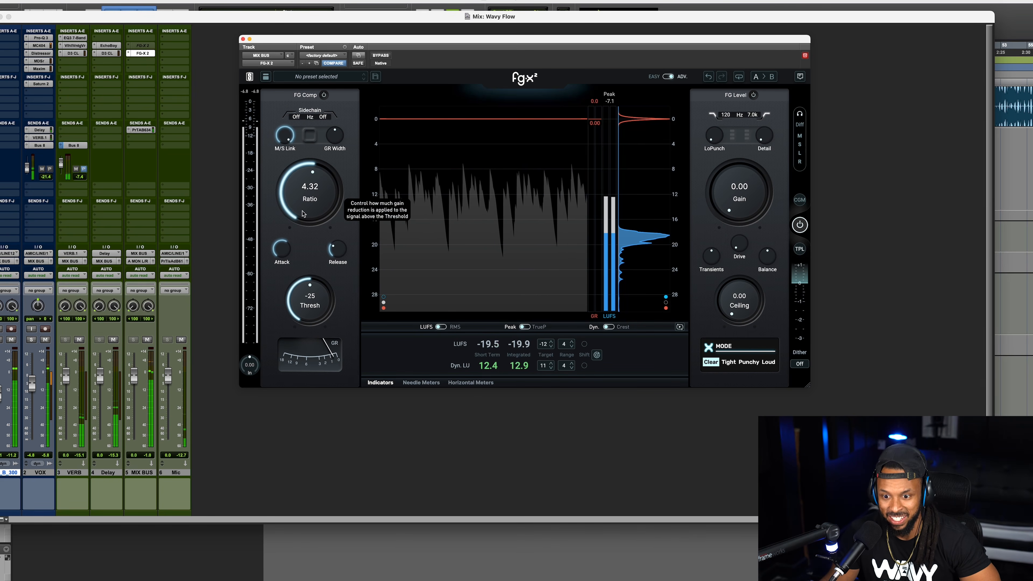
pyautogui.moveTo(310, 304); pyautogui.dragTo(311, 296)
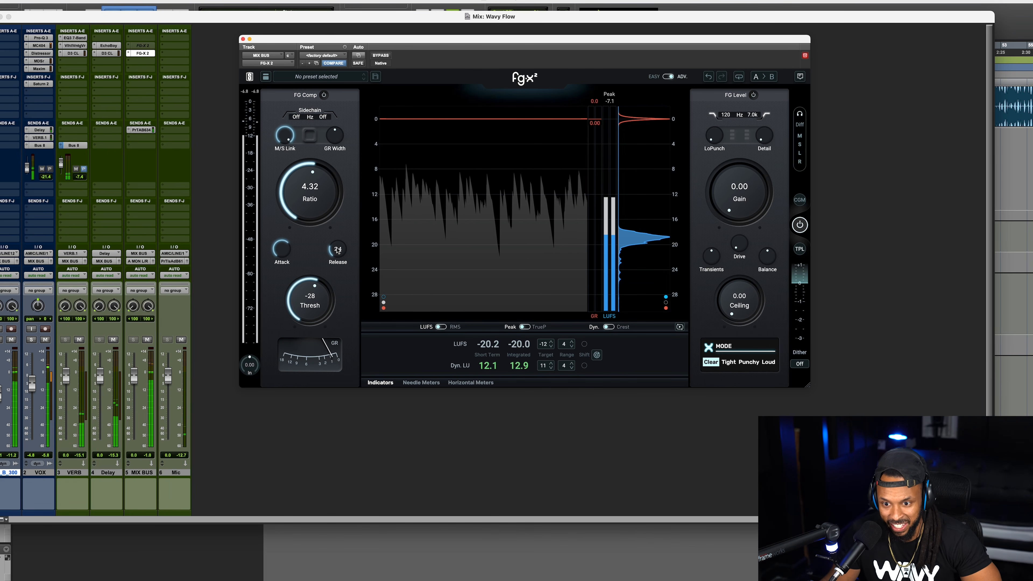
pyautogui.moveTo(311, 286); pyautogui.dragTo(312, 289)
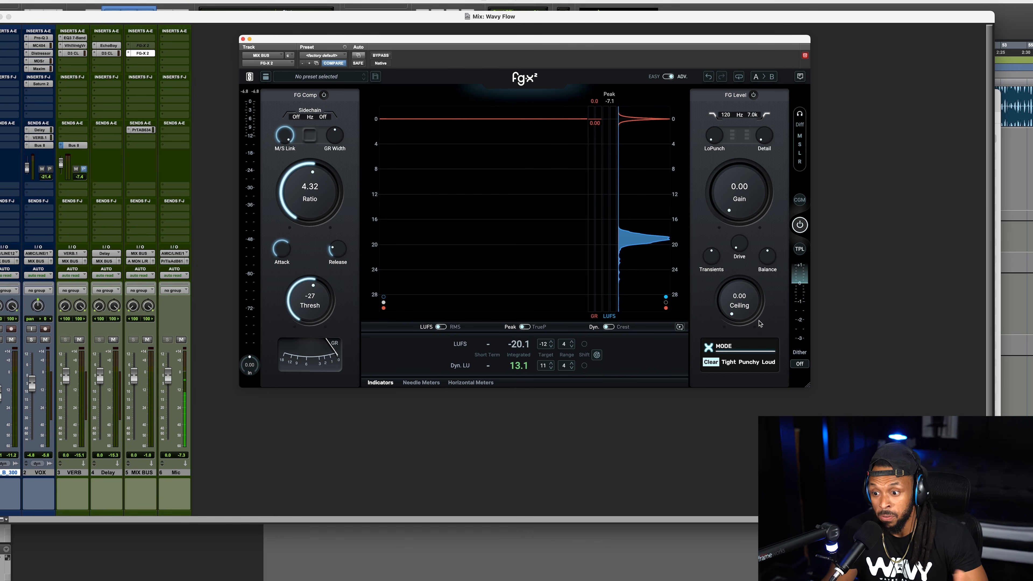
# Set the FG Level ceiling to -1.00 and raise the limiter gain to 8.40 while auditioning the mix.
pyautogui.moveTo(749, 317); pyautogui.dragTo(743, 277)
pyautogui.moveTo(742, 269); pyautogui.dragTo(743, 267)
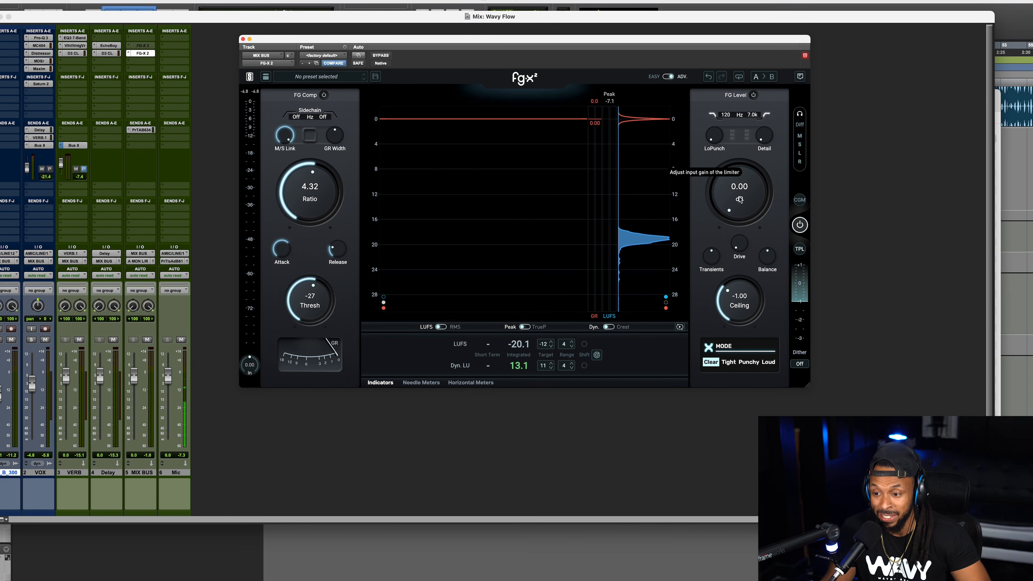
pyautogui.press('space')
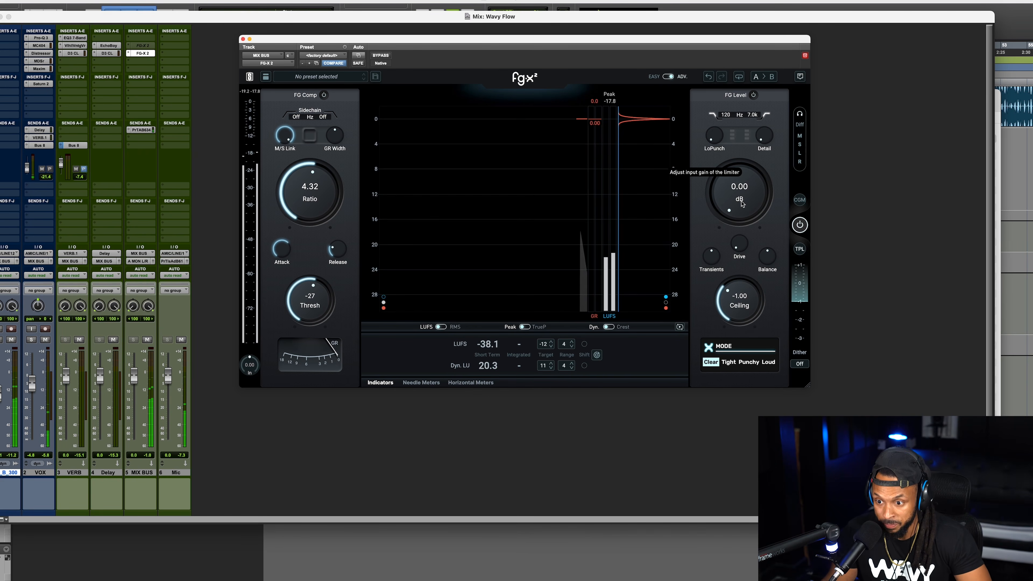
pyautogui.moveTo(742, 204); pyautogui.dragTo(735, 178)
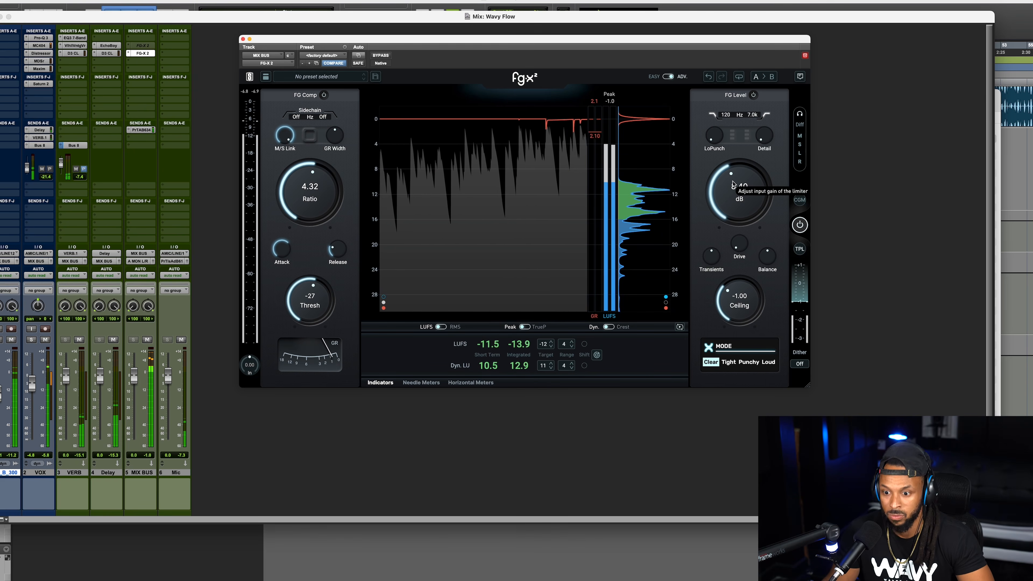
pyautogui.doubleClick(732, 188)
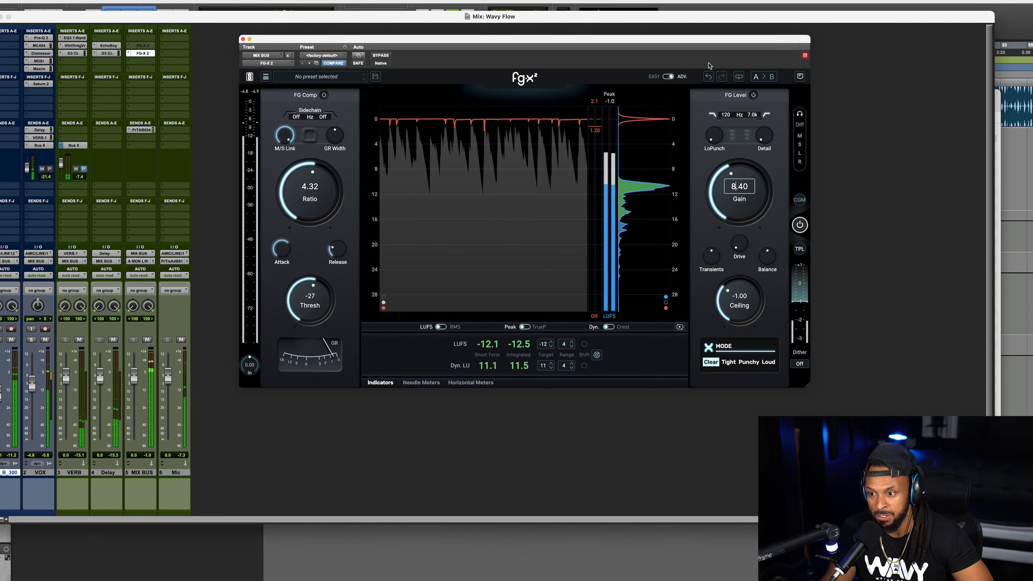
pyautogui.click(705, 165)
pyautogui.press('space')
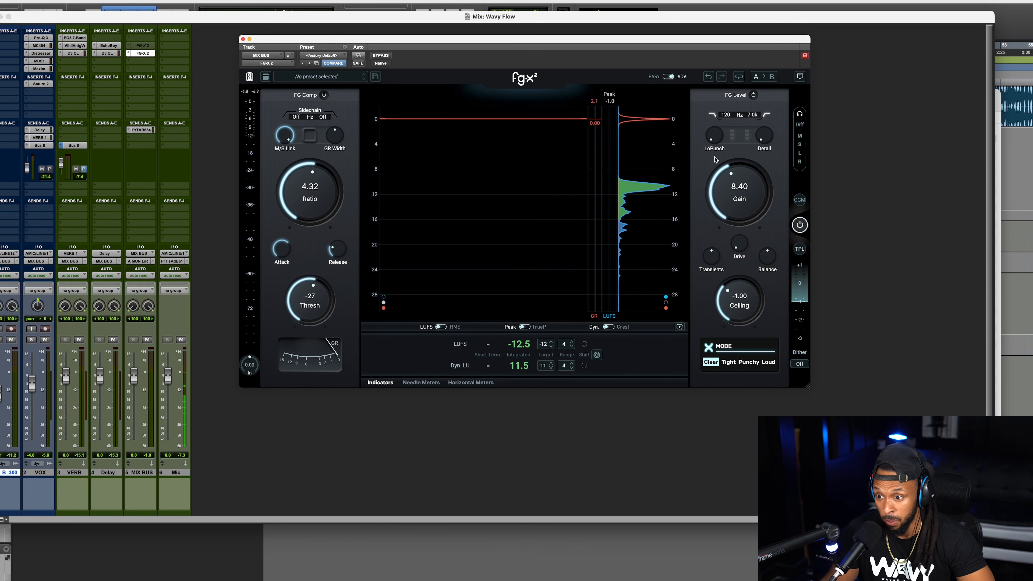
# Add a little LoPunch and Detail in FG Level while the mix plays.
pyautogui.press('space')
pyautogui.moveTo(714, 137); pyautogui.dragTo(716, 130)
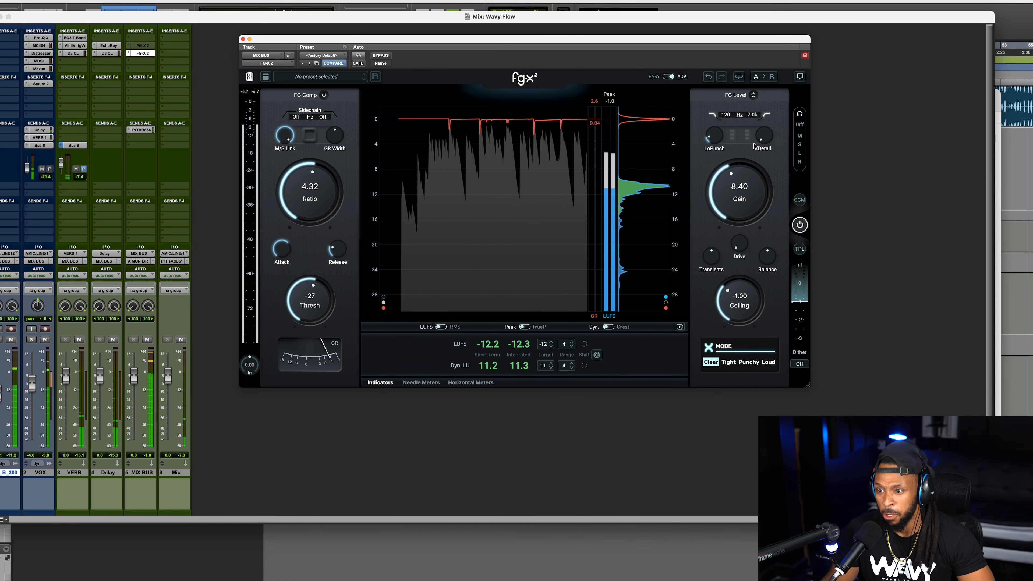
pyautogui.moveTo(768, 134); pyautogui.dragTo(770, 98)
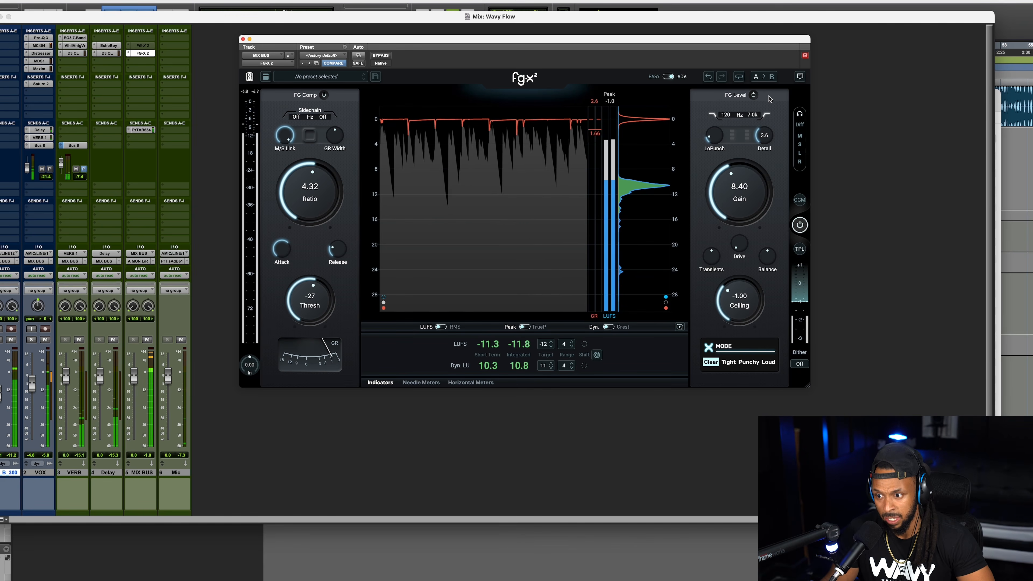
pyautogui.moveTo(770, 109); pyautogui.dragTo(717, 134)
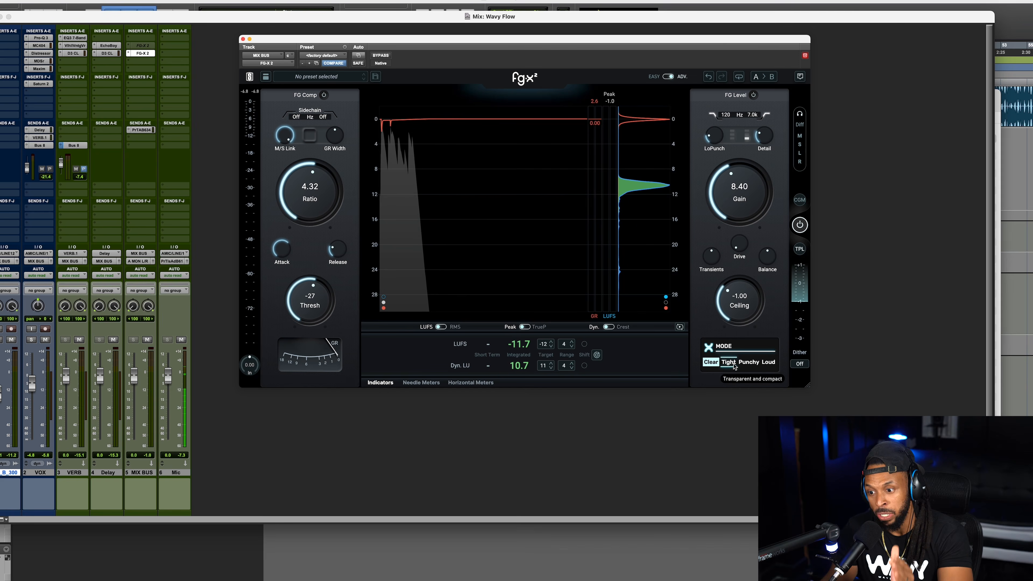
# Audition the Tight, Punchy and Loud limiter modes while the mix plays, keep Punchy, and switch peak metering to TrueP.
pyautogui.press('space')
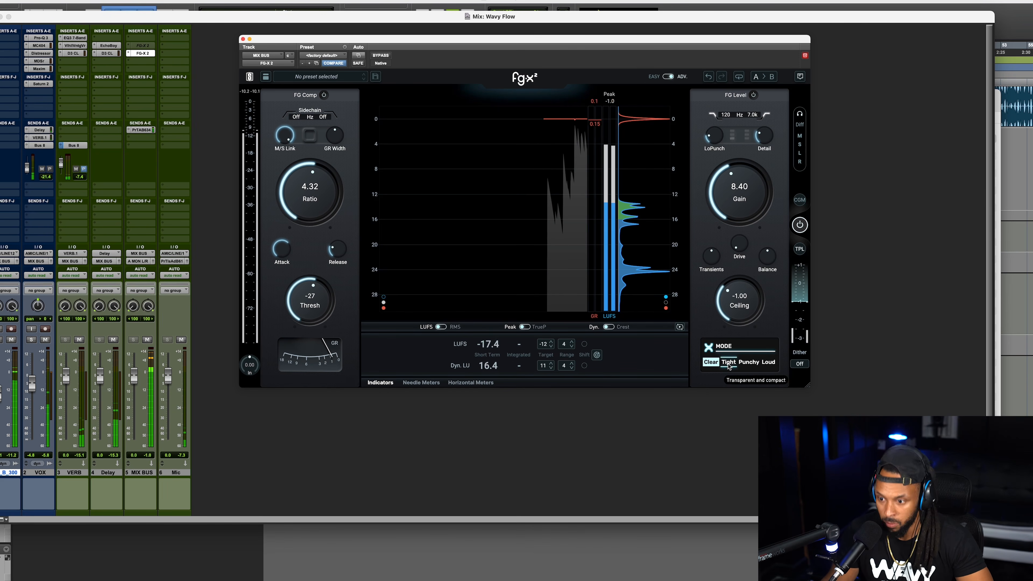
pyautogui.click(728, 362)
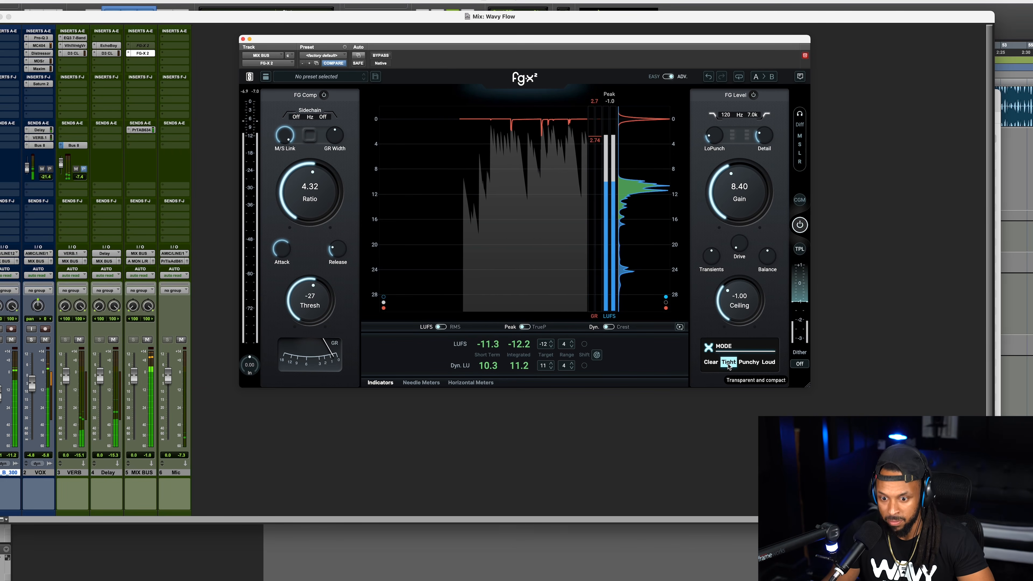
pyautogui.click(745, 366)
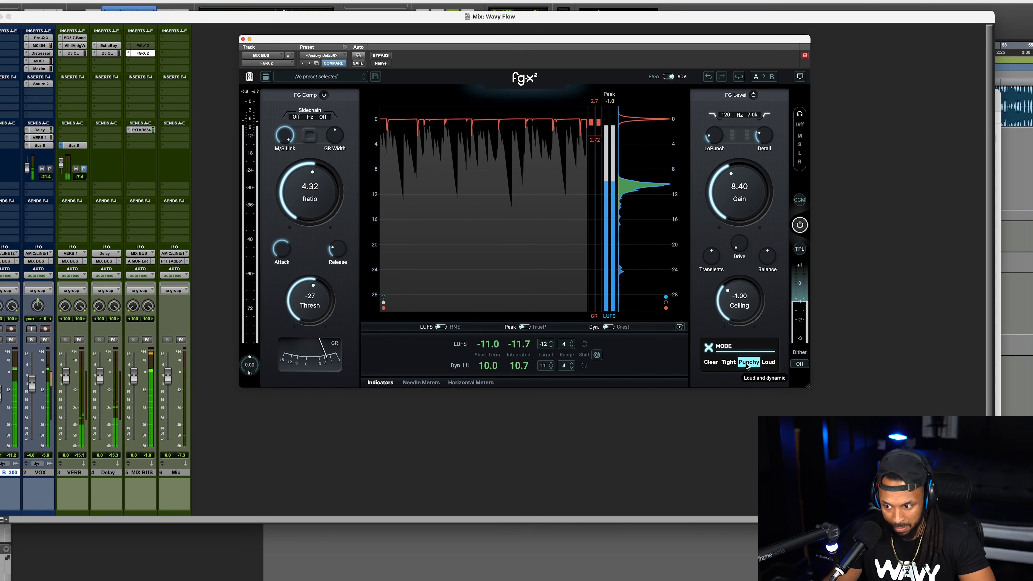
pyautogui.click(767, 363)
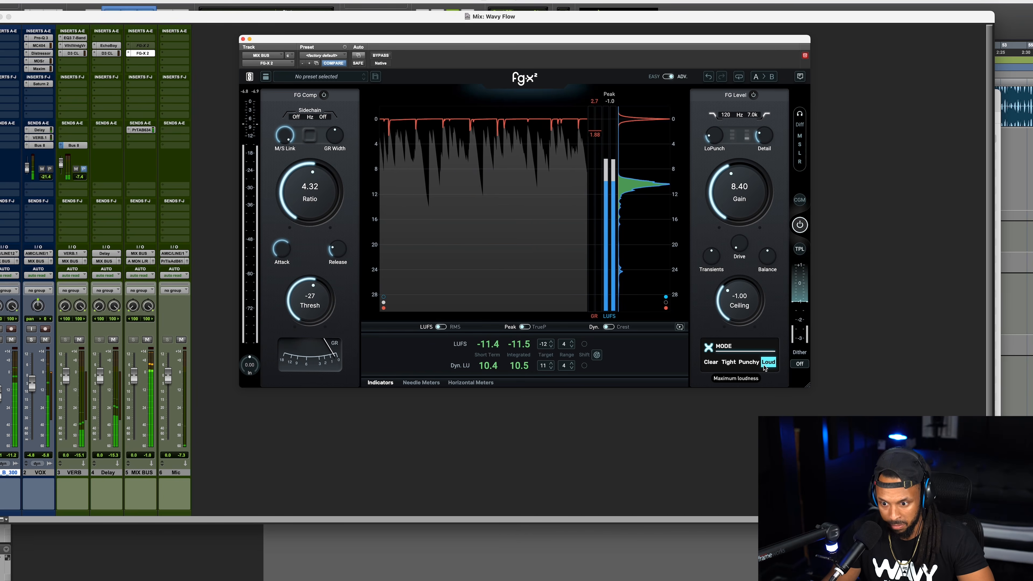
pyautogui.click(754, 366)
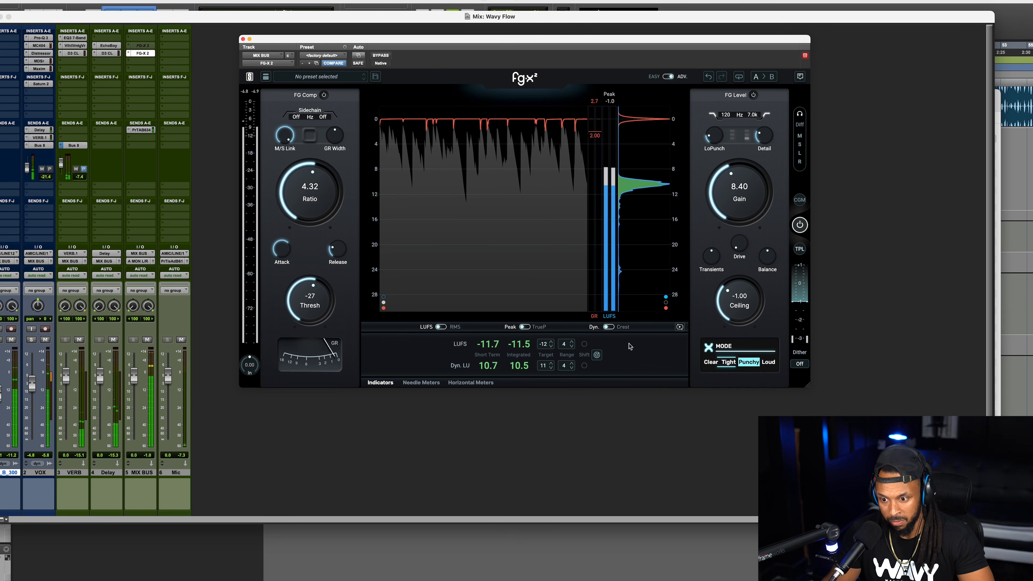
pyautogui.click(528, 327)
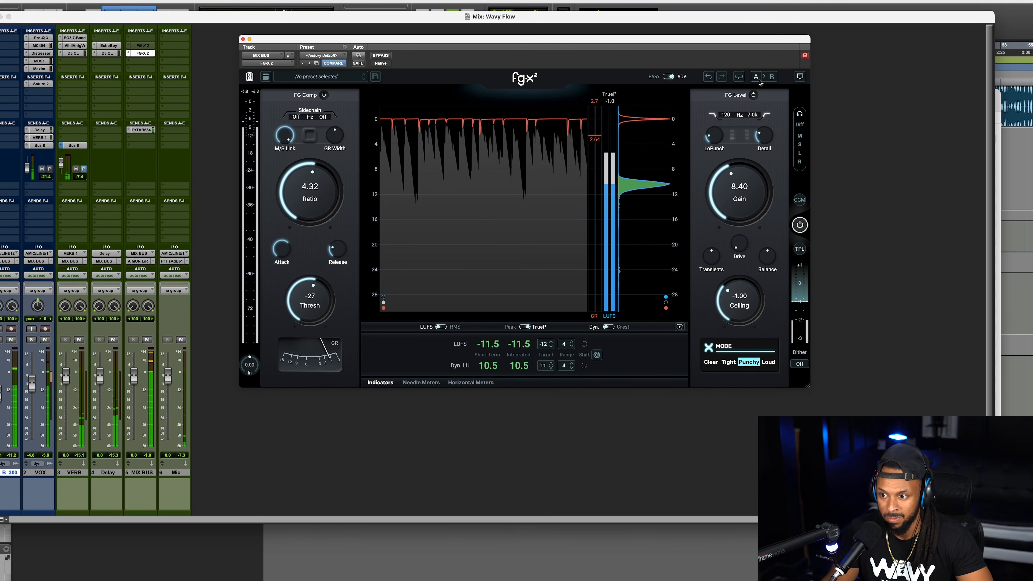
# Compare the mix through the untouched snapshot B and the adjusted snapshot A, ending on A.
pyautogui.press('space')
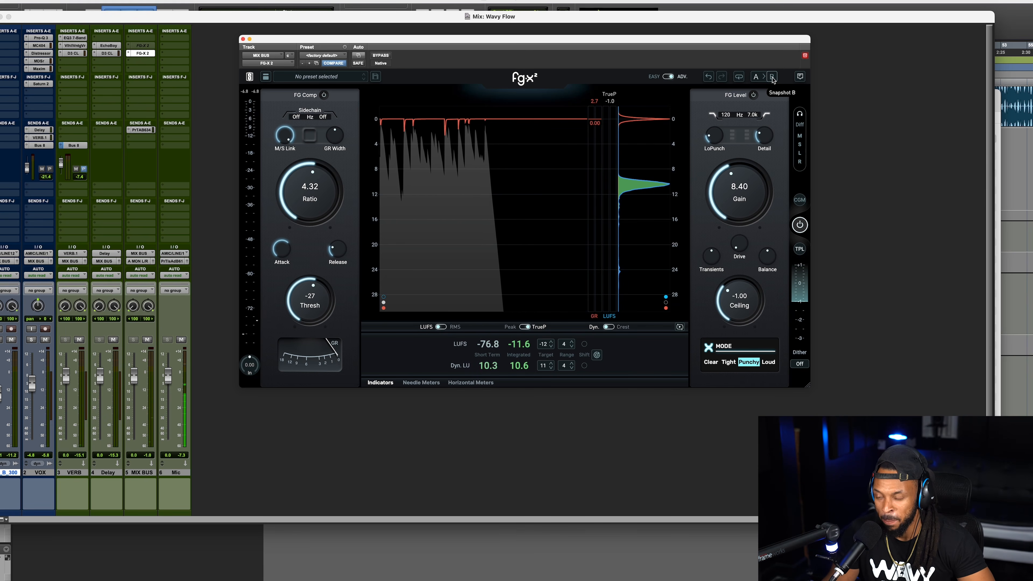
pyautogui.click(771, 77)
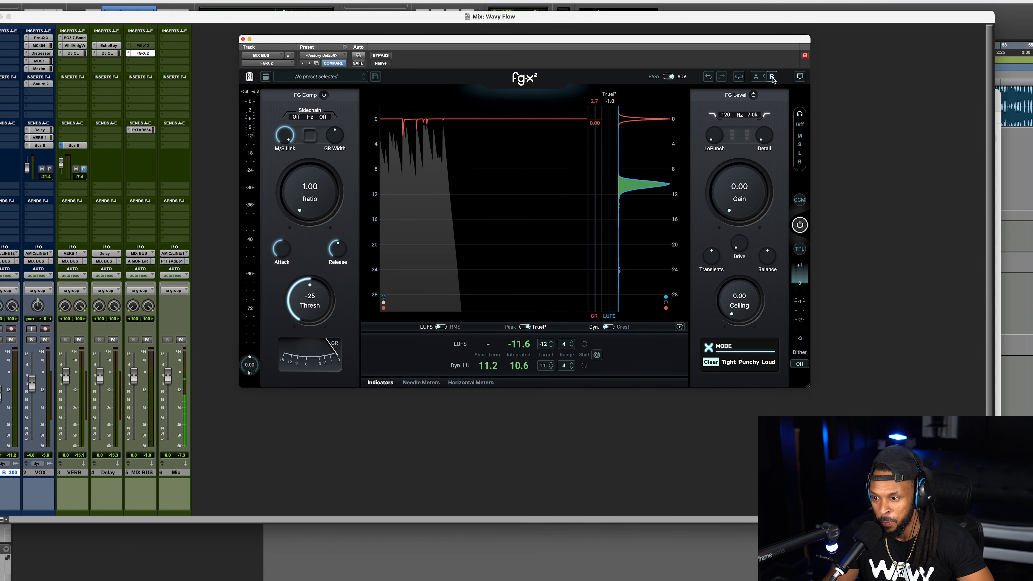
pyautogui.press('space')
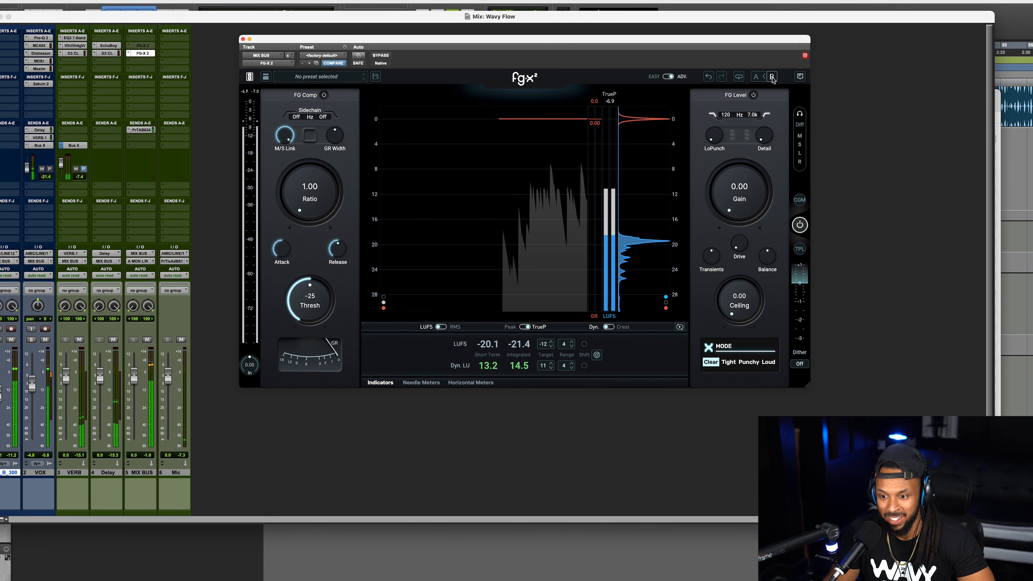
pyautogui.click(756, 81)
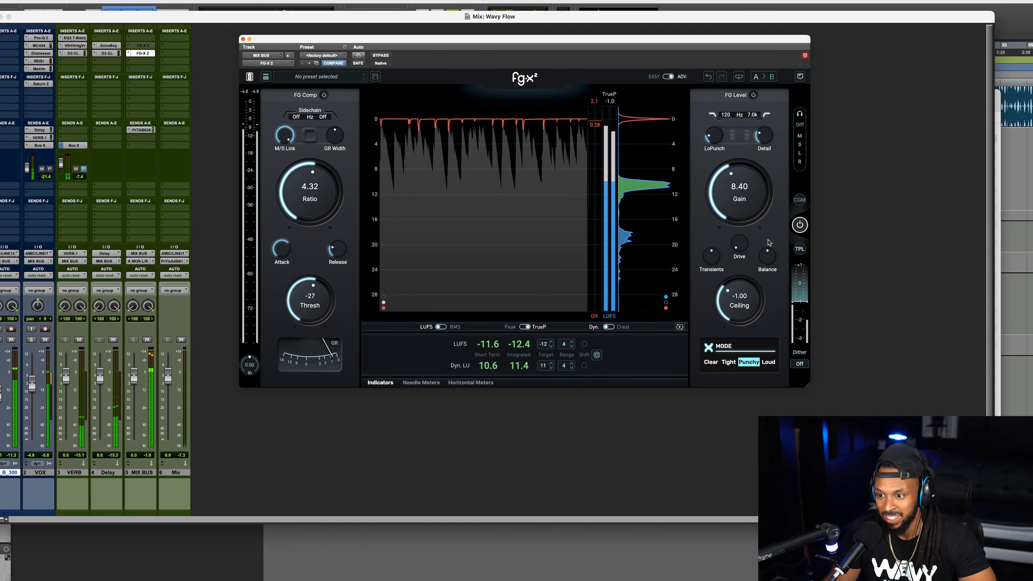
pyautogui.press('space')
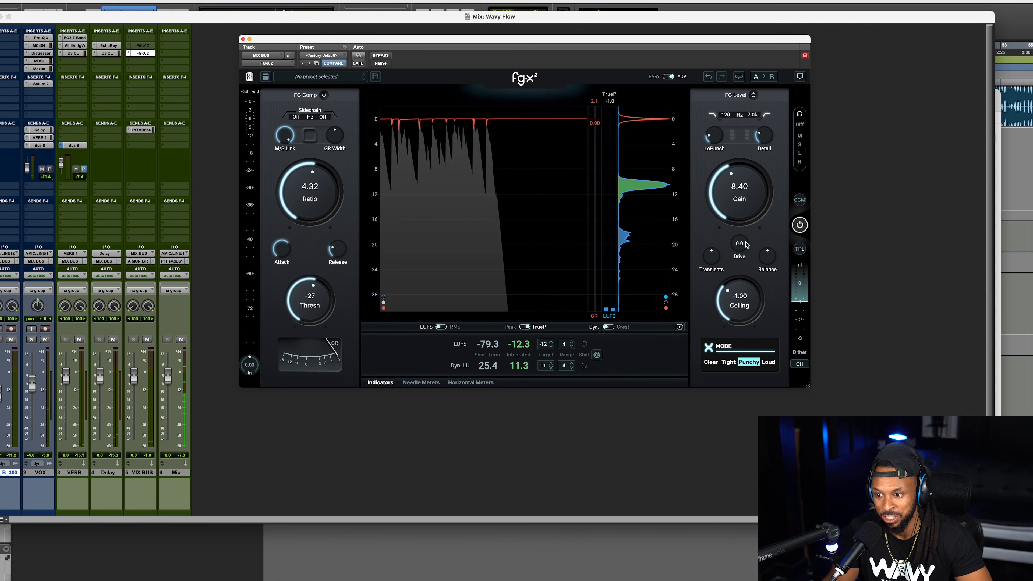
# Add saturation by ear in FG Level while the mix plays, setting Drive to 32.
pyautogui.press('space')
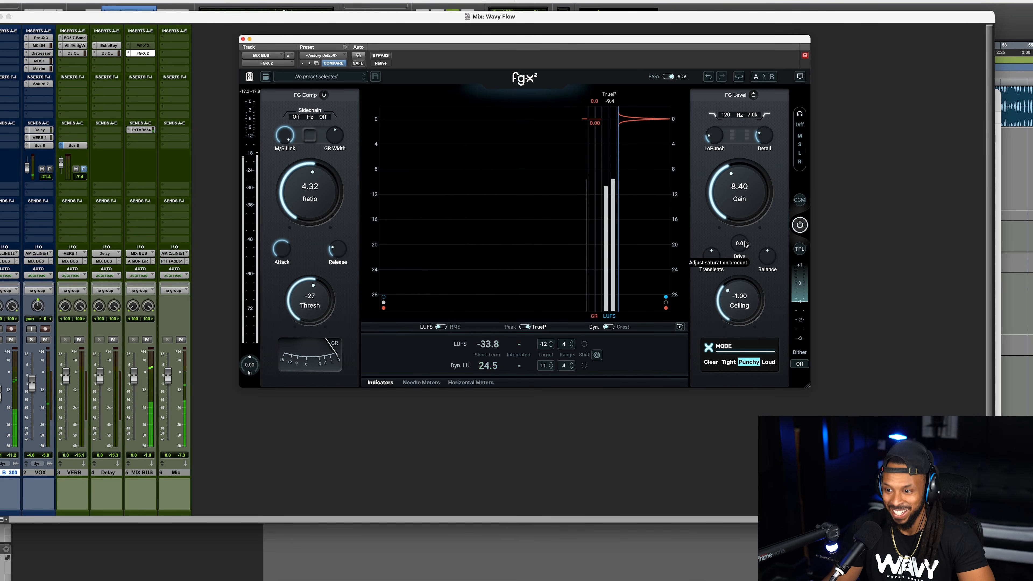
pyautogui.moveTo(745, 244); pyautogui.dragTo(741, 238)
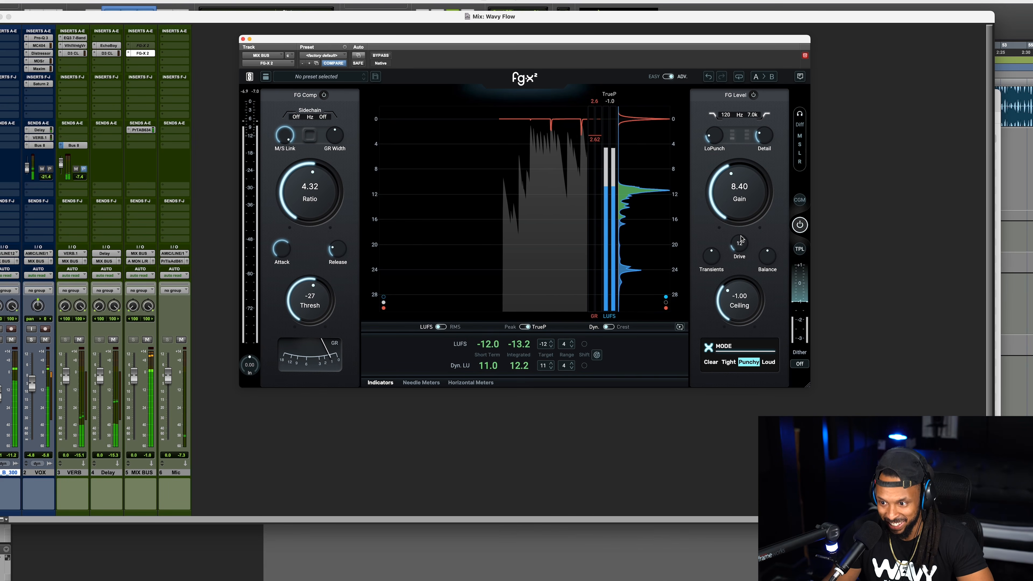
pyautogui.moveTo(741, 238); pyautogui.dragTo(747, 202)
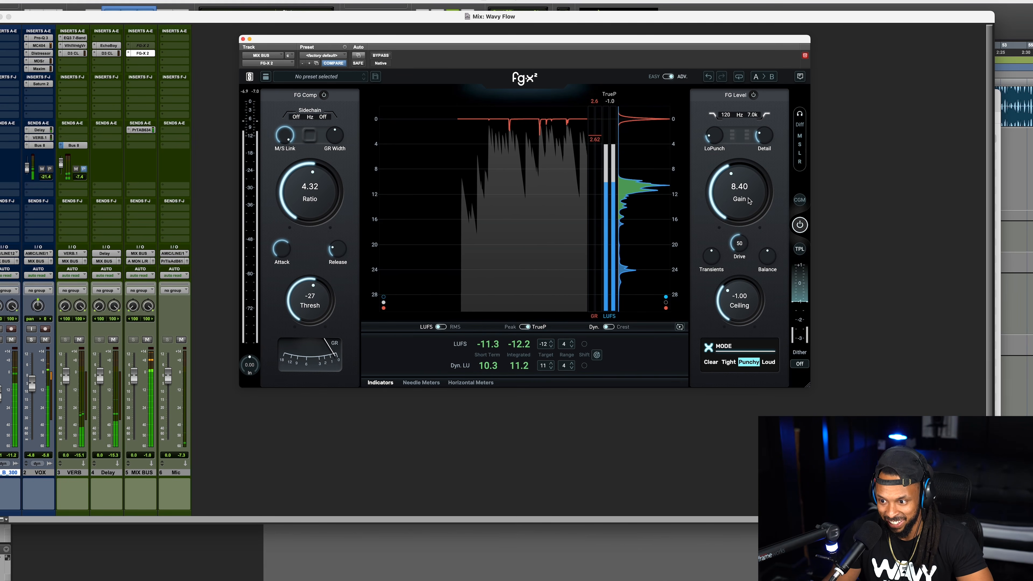
pyautogui.moveTo(742, 243); pyautogui.dragTo(741, 255)
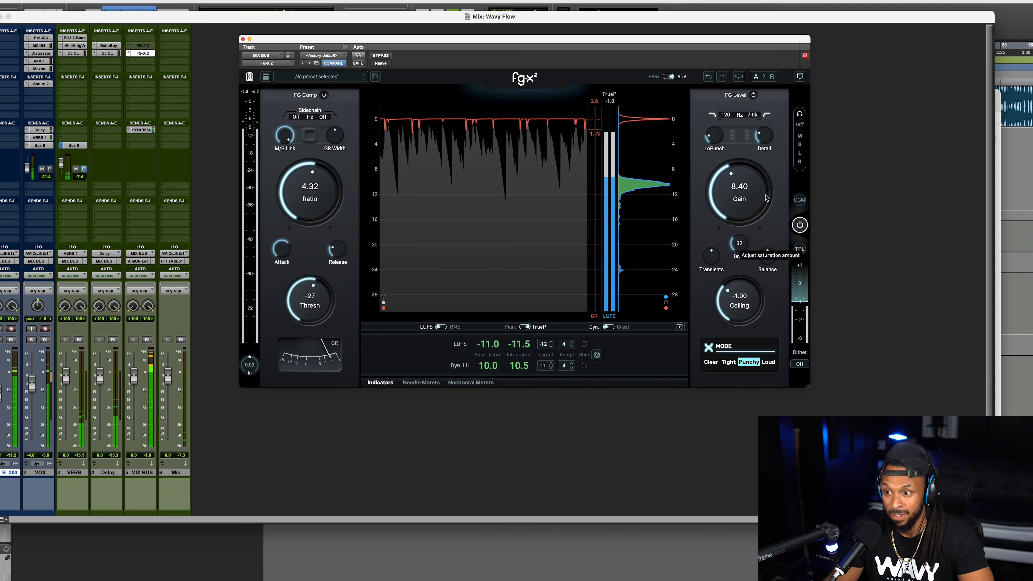
# Compare snapshot B with the driven snapshot A during playback, returning to A, and try the Transients control.
pyautogui.click(772, 76)
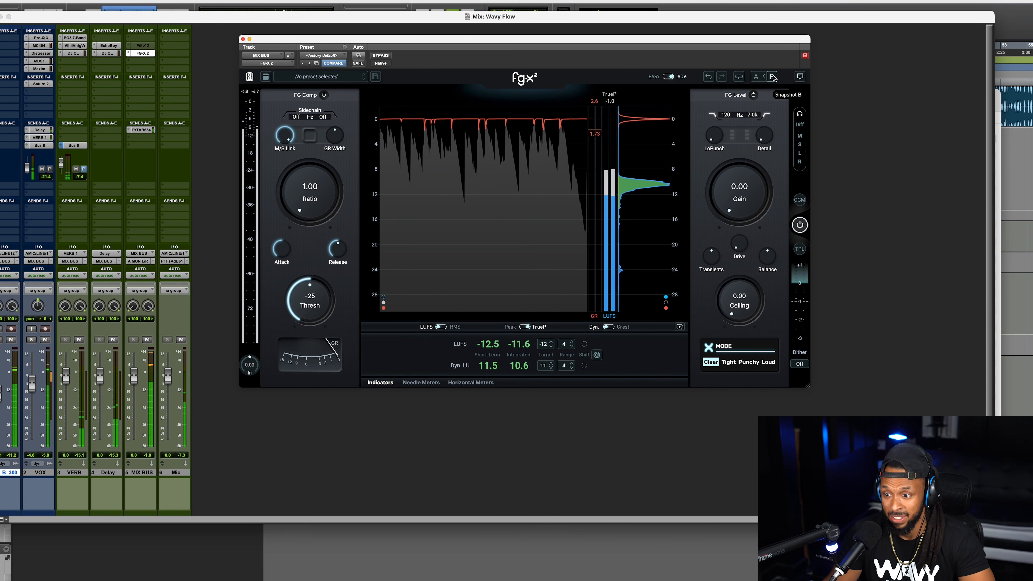
pyautogui.click(756, 76)
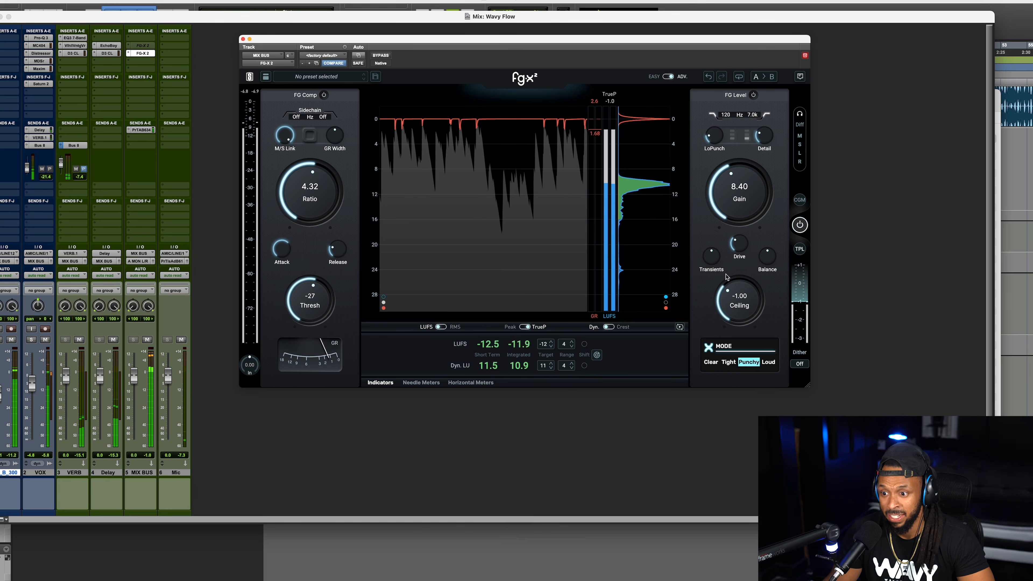
pyautogui.moveTo(710, 262); pyautogui.dragTo(712, 255)
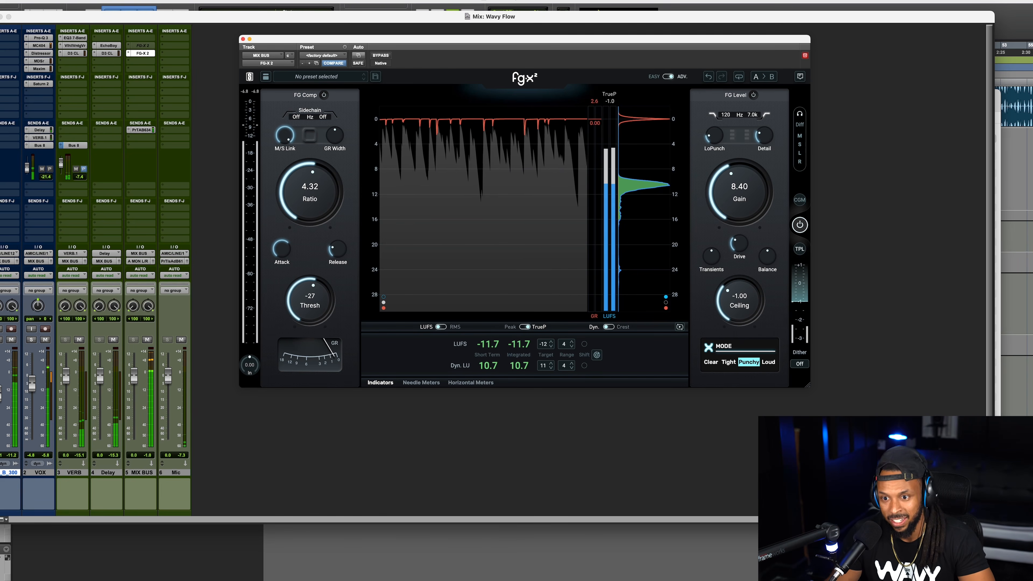
pyautogui.moveTo(564, 43); pyautogui.dragTo(565, 41)
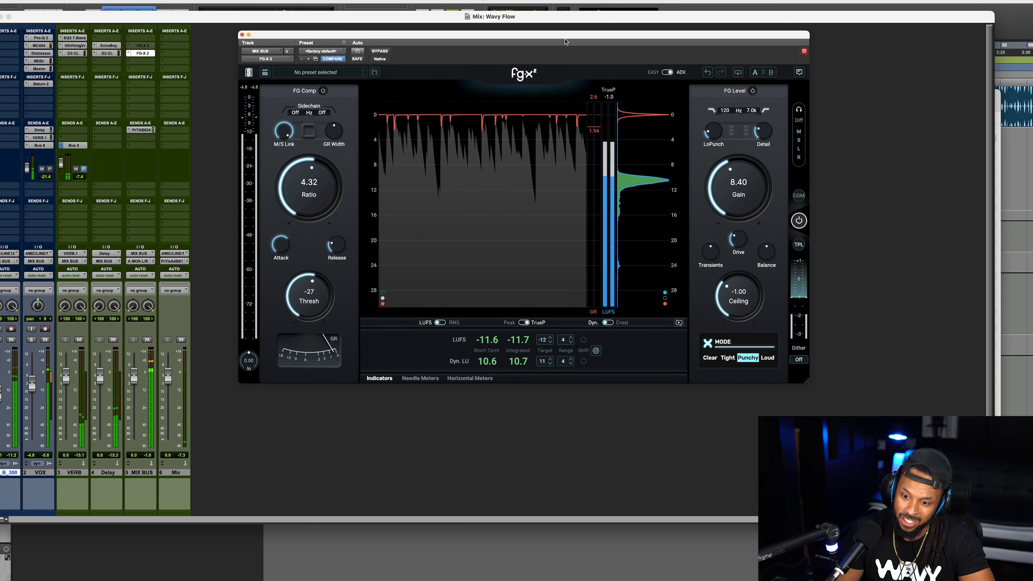